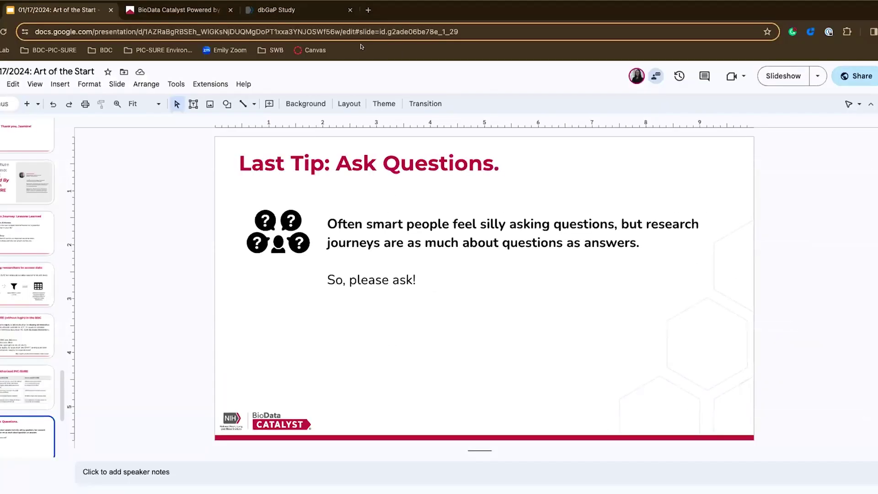
click(208, 8)
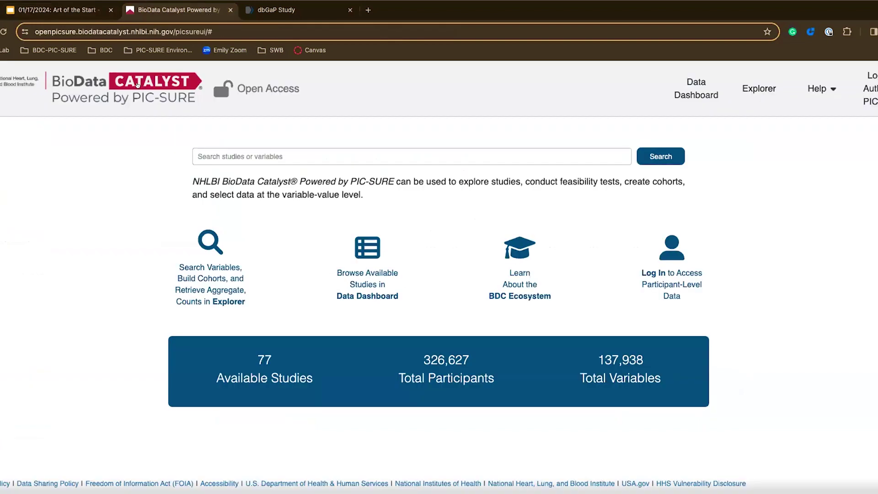
click(203, 94)
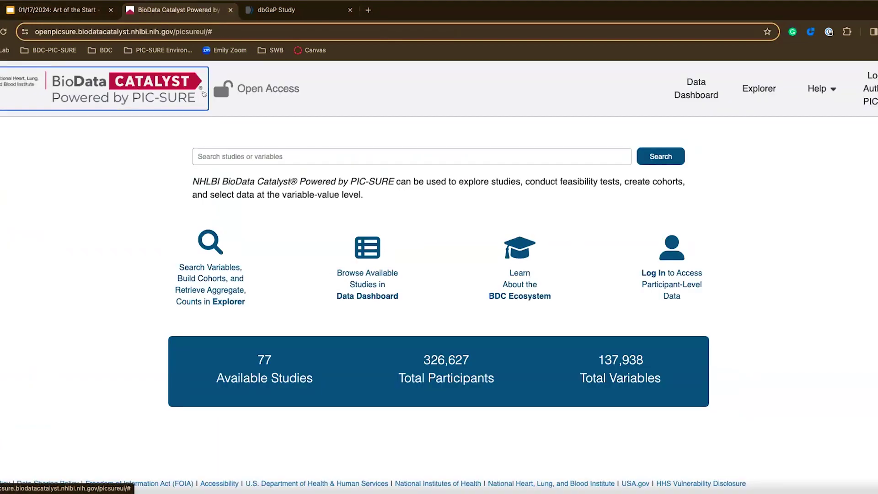
click(312, 142)
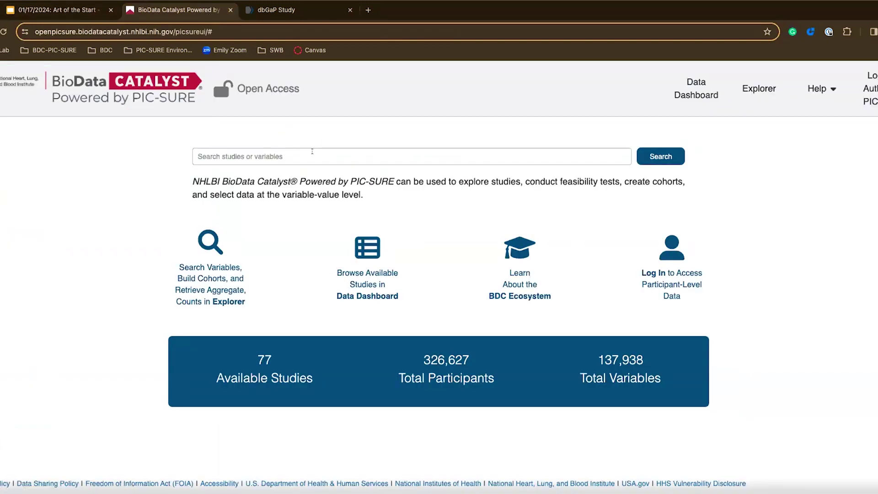
click(313, 151)
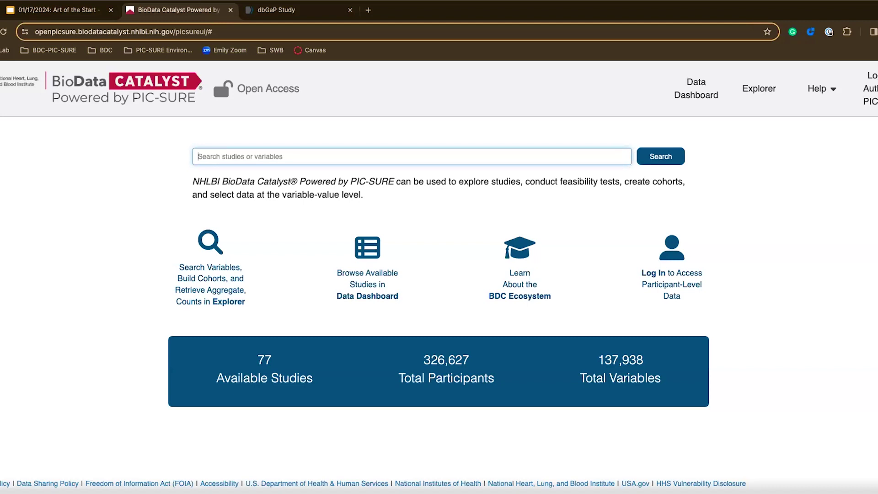
click(779, 196)
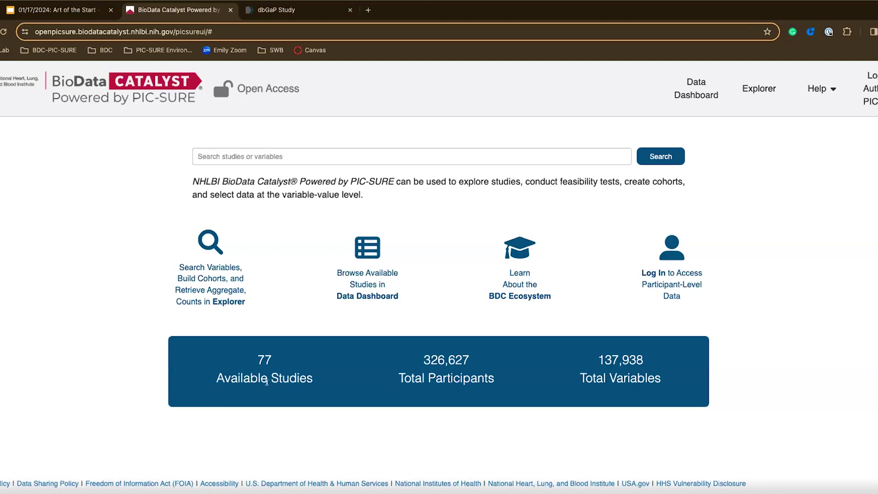
click(275, 158)
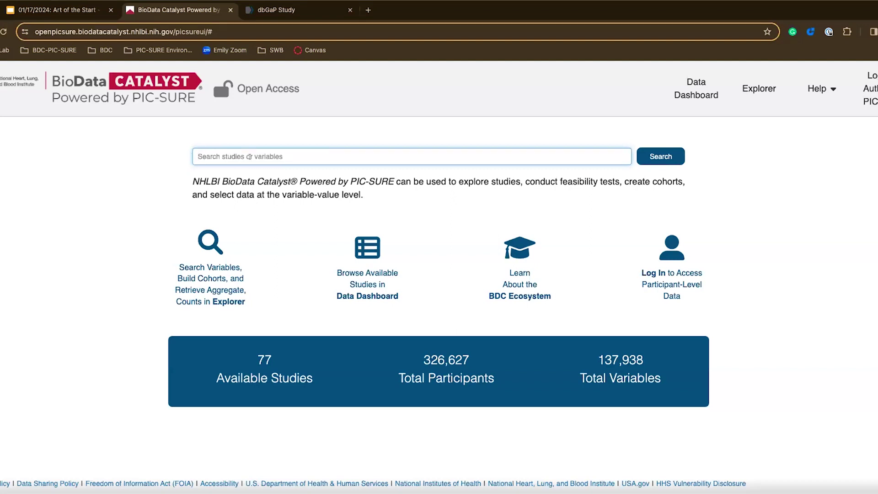
- Search for 'avascular necrosis' and narrow the results to the 3 HCT_for_SCD variables
text(avascular necrosis)
key(Return)
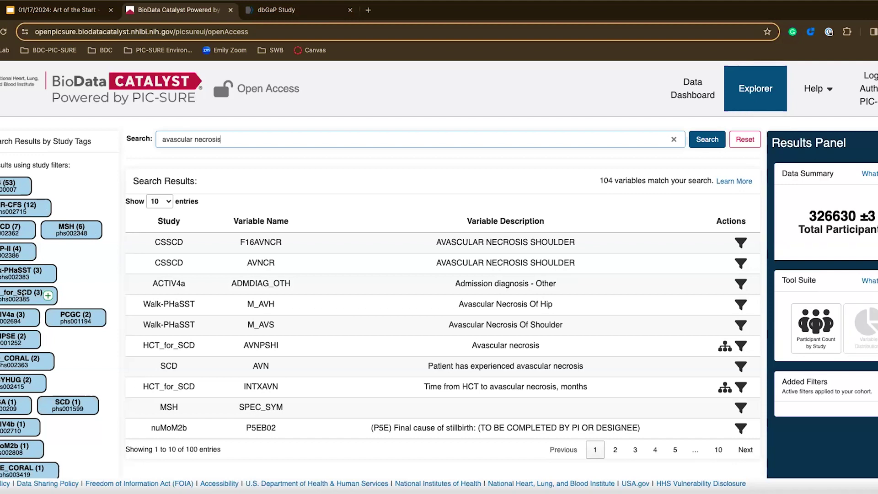
click(47, 295)
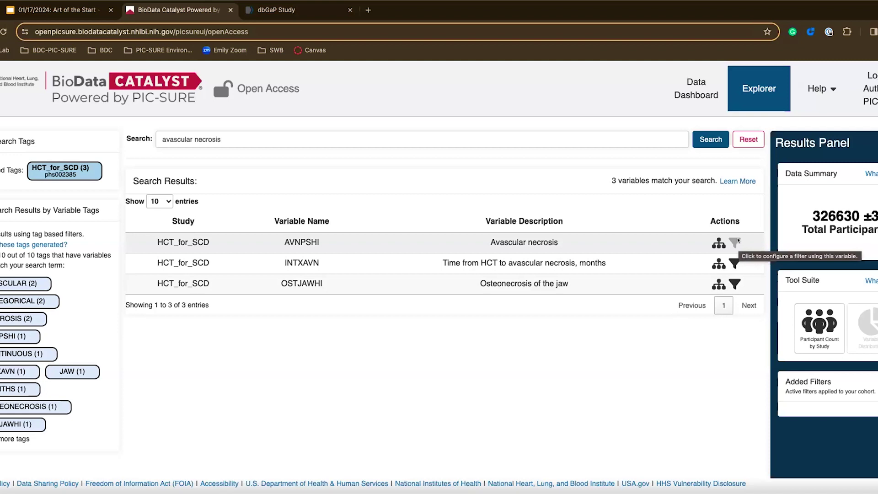
- Filter the cohort on AVNPSHI values Yes and No, leaving 730 participants
click(580, 241)
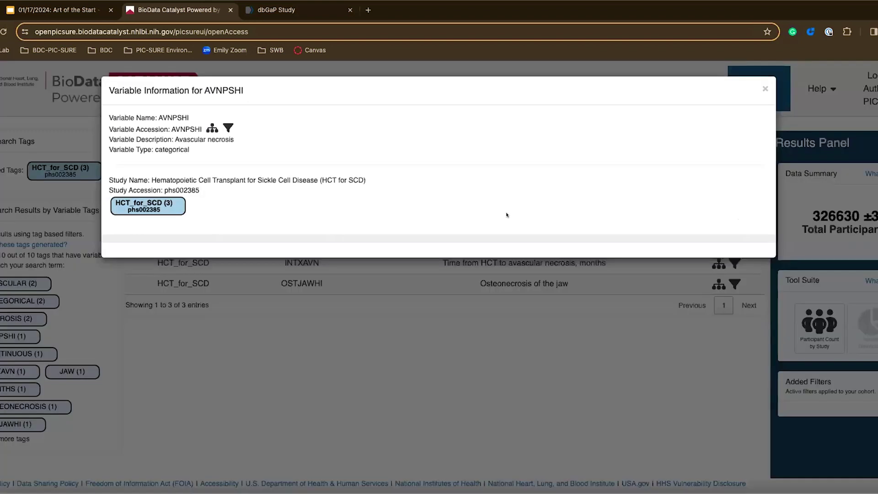
click(227, 127)
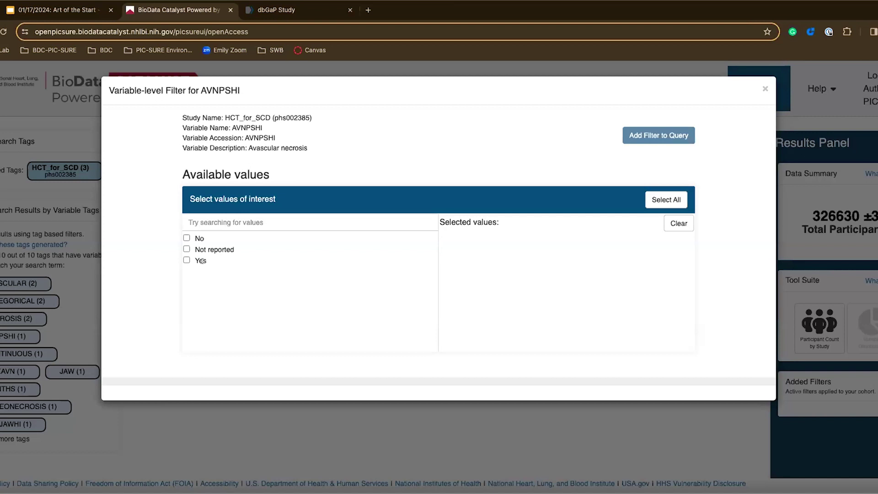
click(186, 260)
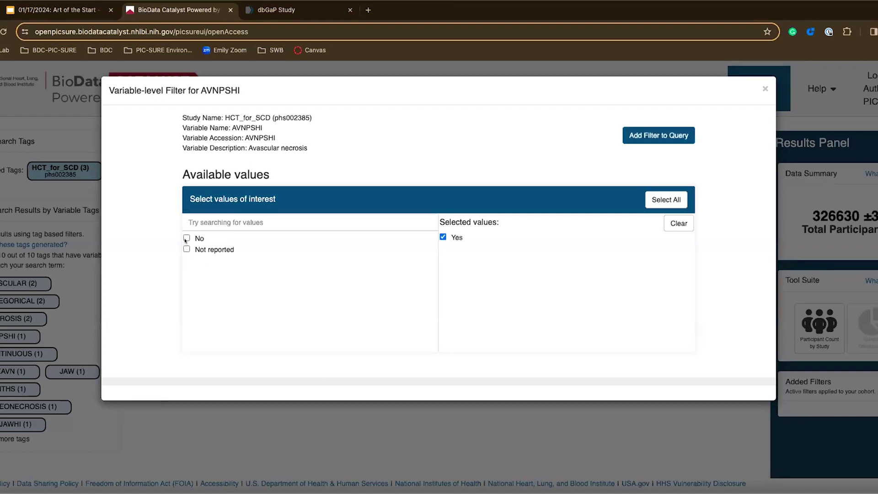
click(186, 237)
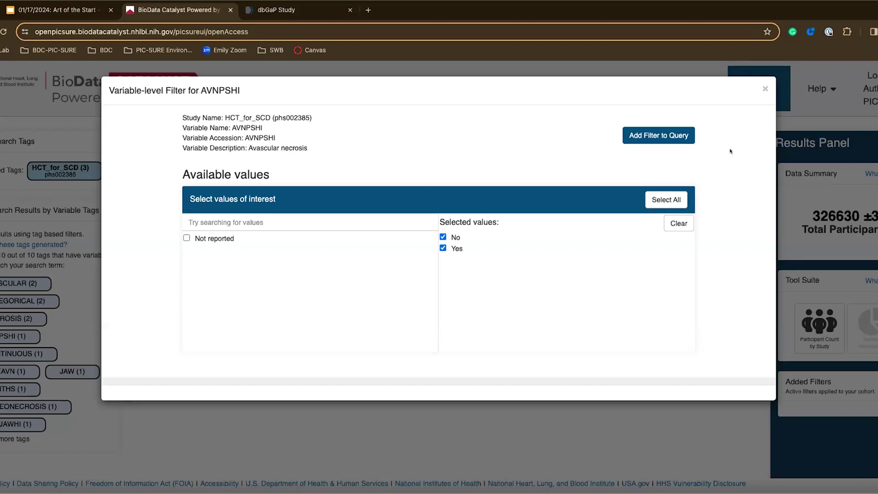
click(664, 135)
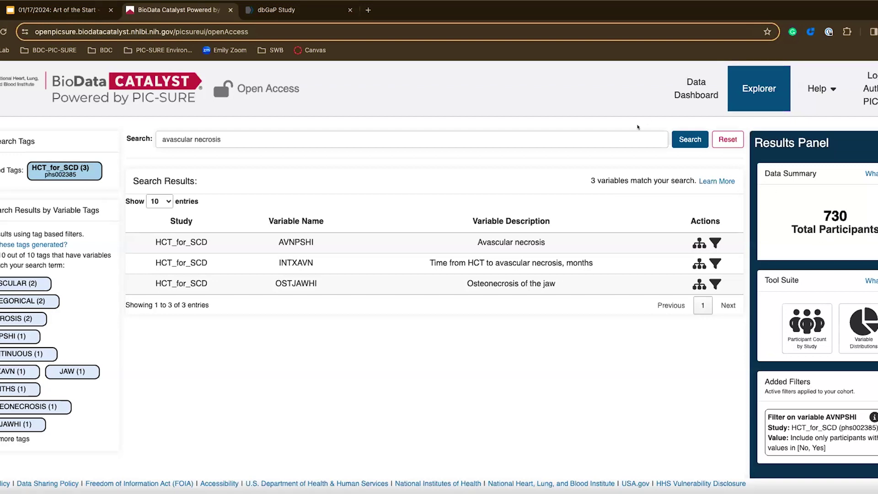
click(654, 139)
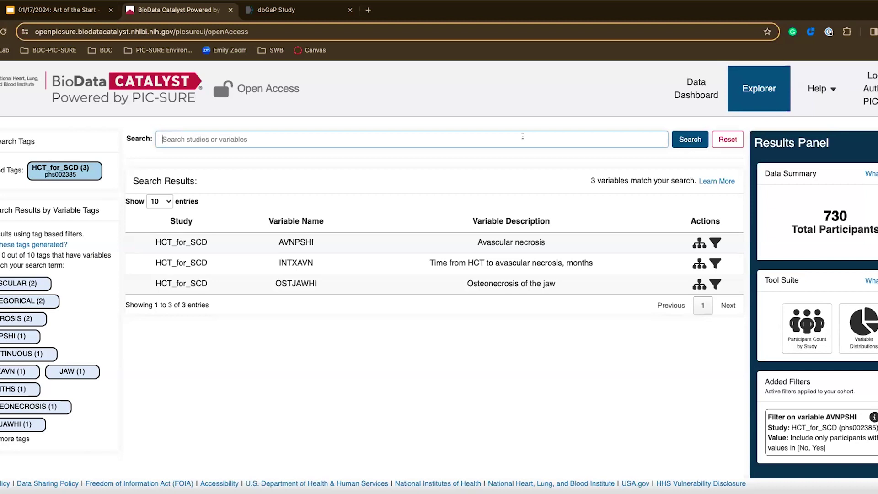
text(year of)
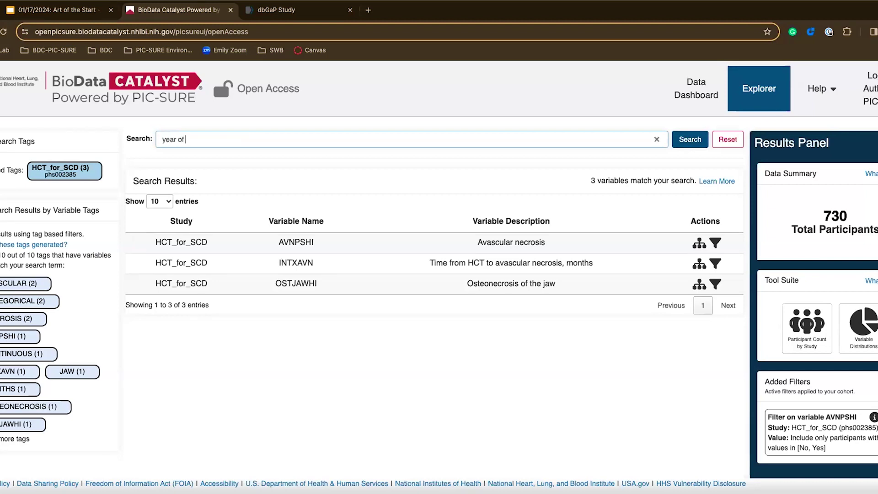
text( transplant)
key(Return)
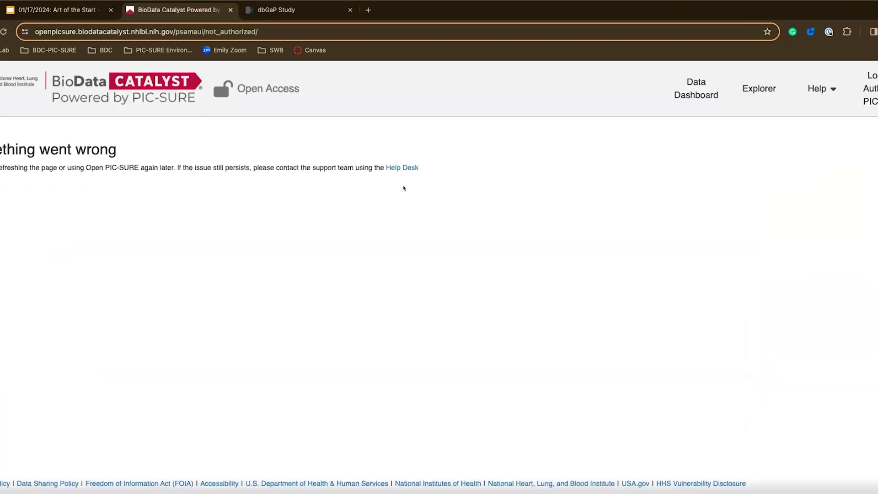
click(757, 88)
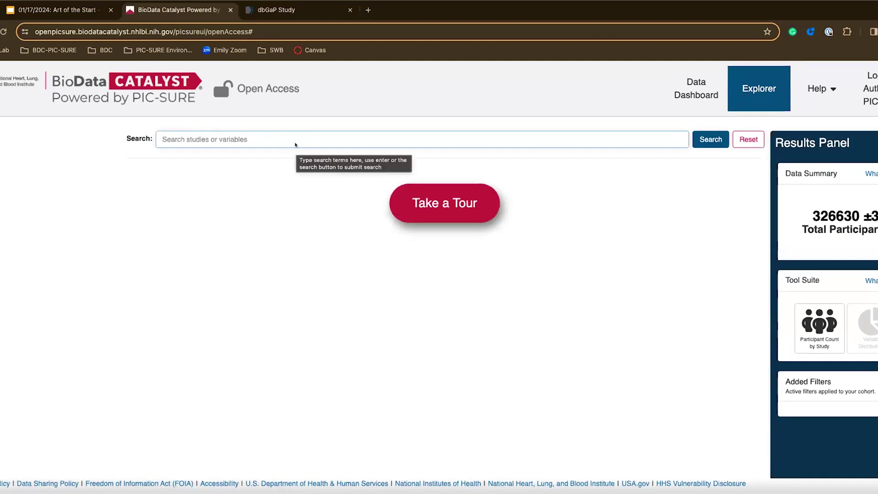
text(avascular)
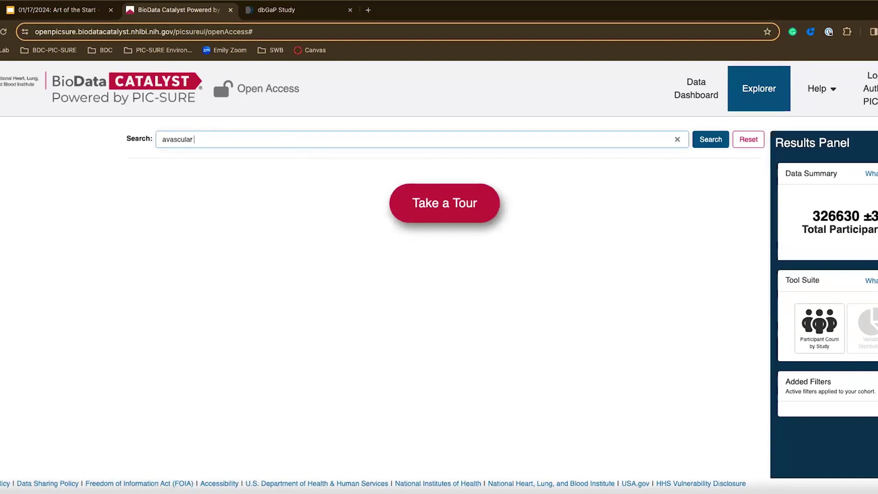
text( necrosis)
key(Return)
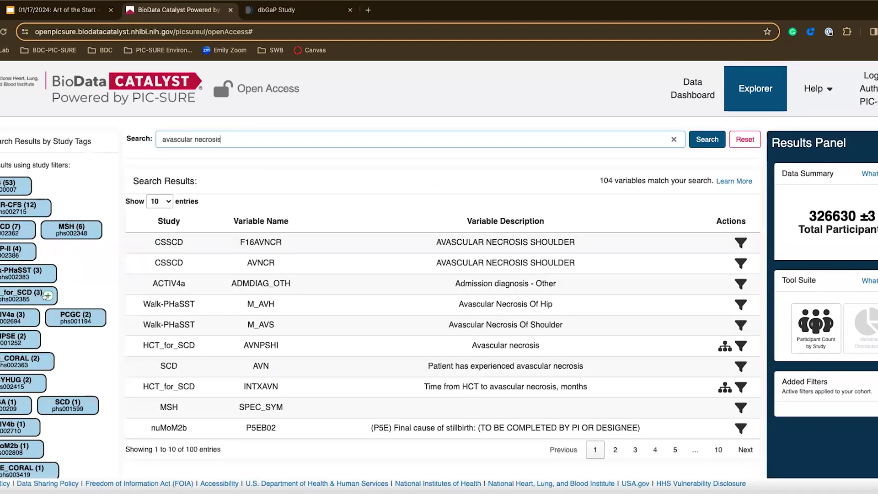
click(47, 295)
click(738, 242)
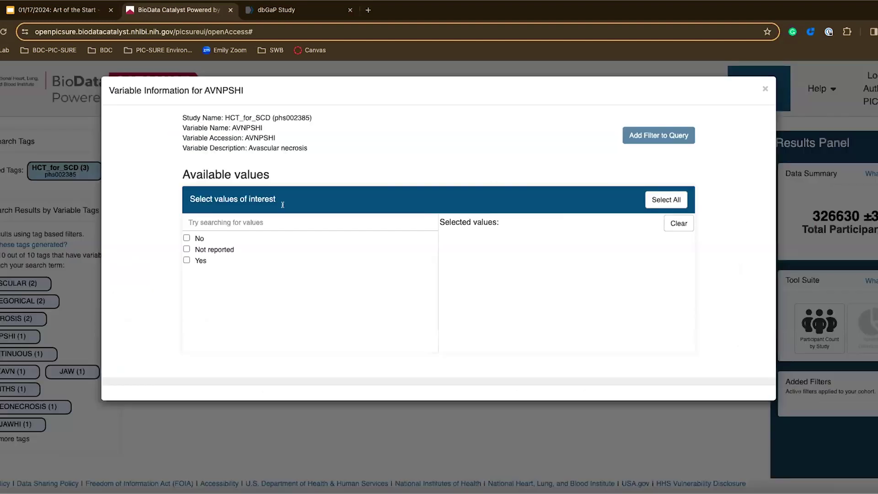
click(187, 238)
click(186, 249)
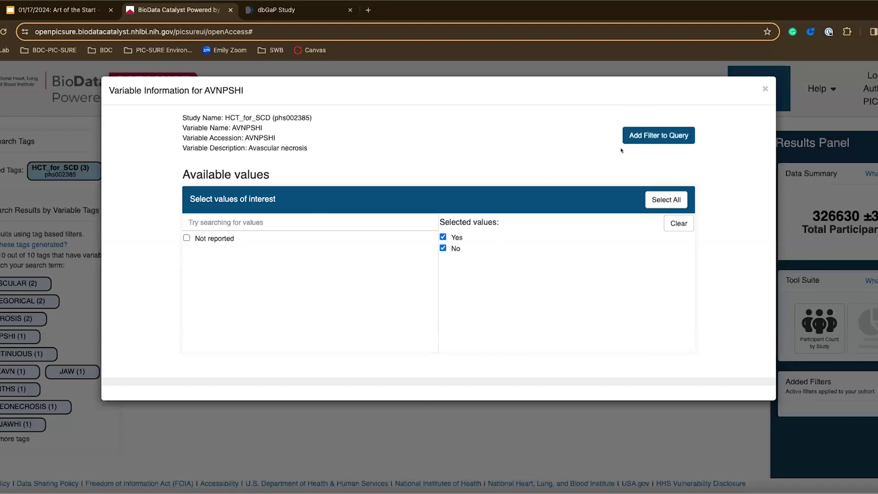
click(649, 136)
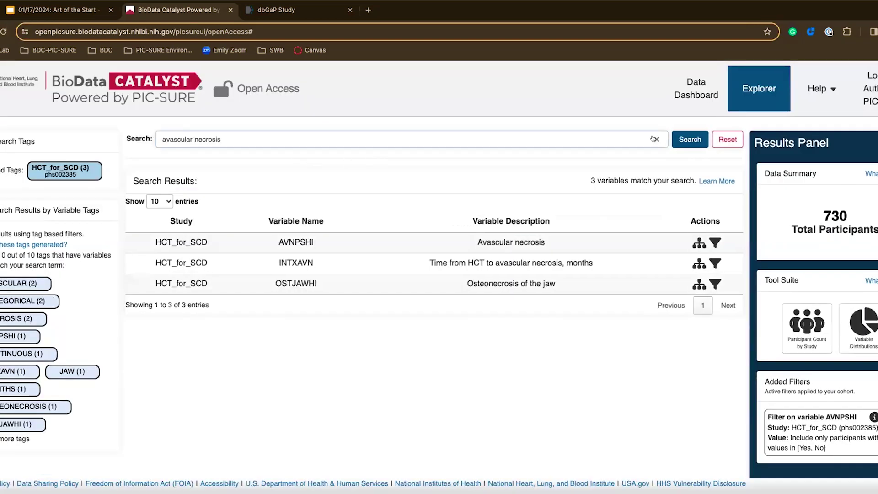
- Replace the search term with 'year of transplant' to list the 157 HCT_for_SCD matches, led by YEARTX
click(654, 138)
text(year o)
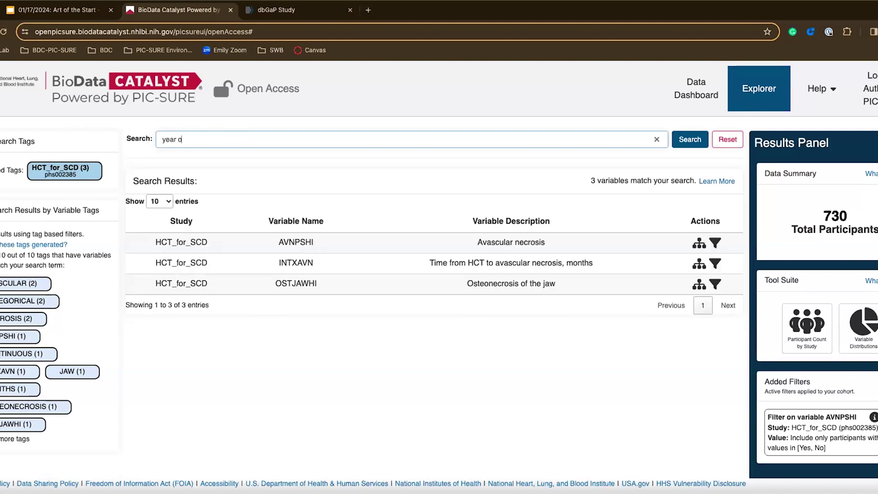
text(f transplant)
key(Return)
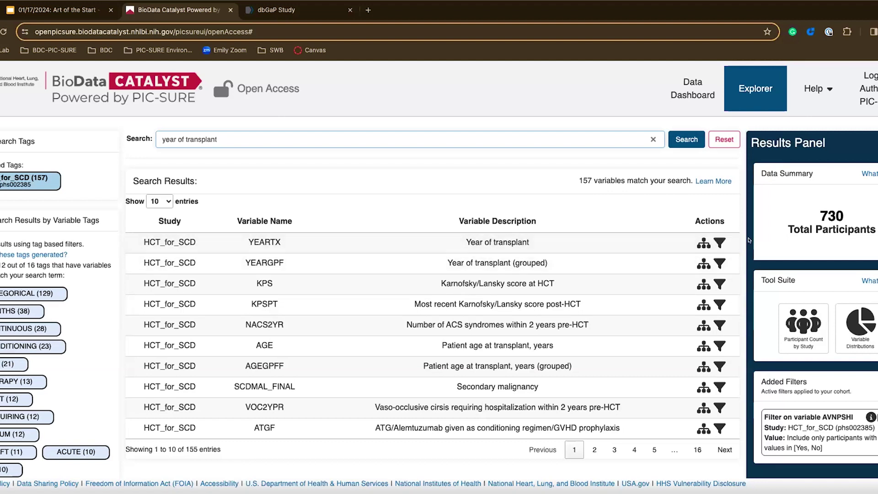
- Filter YEARTX to years greater than 1999, cutting the cohort to 699 participants
click(719, 242)
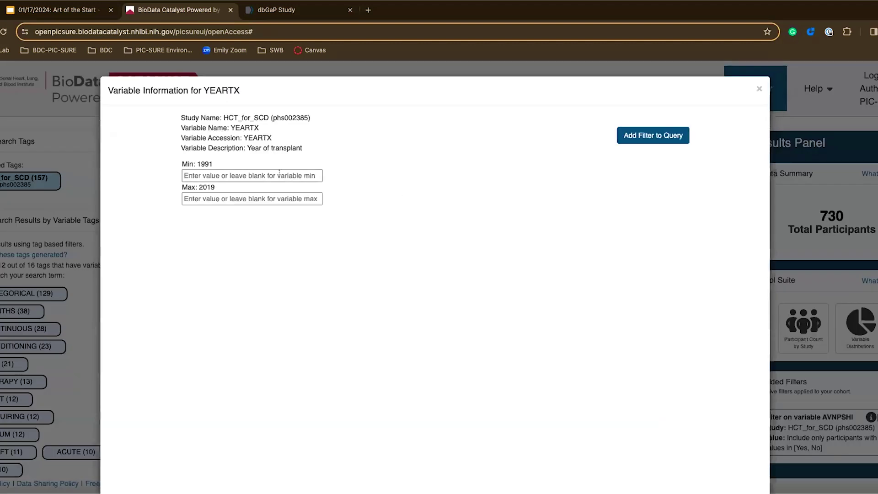
click(302, 175)
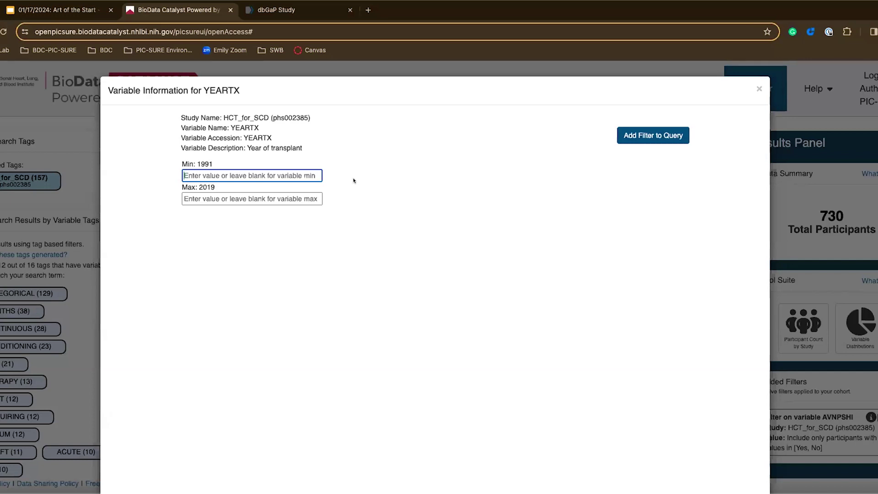
text(1999)
scroll(355, 176, down, 1)
click(393, 161)
scroll(366, 164, up, 1)
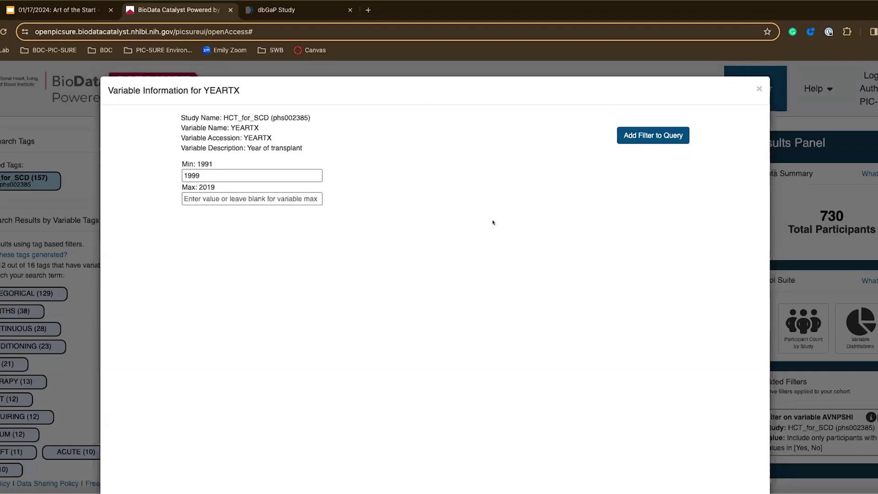
click(639, 136)
scroll(823, 258, down, 2)
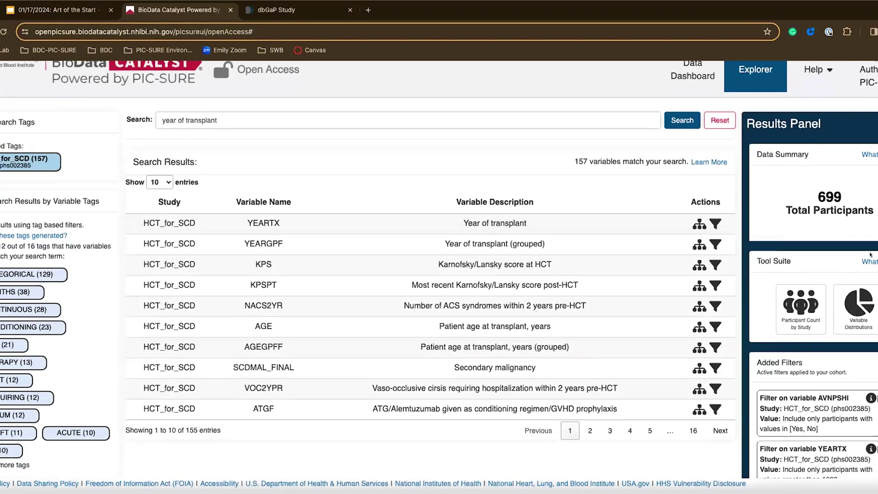
scroll(798, 260, up, 2)
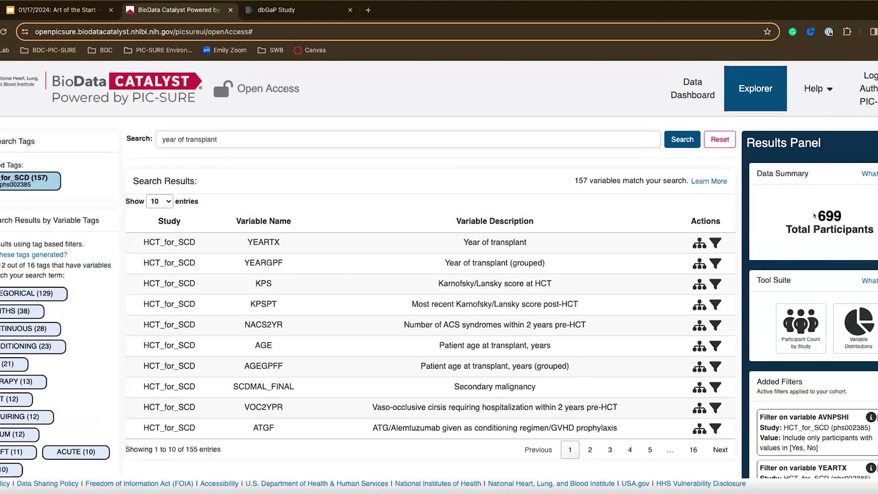
scroll(839, 215, down, 2)
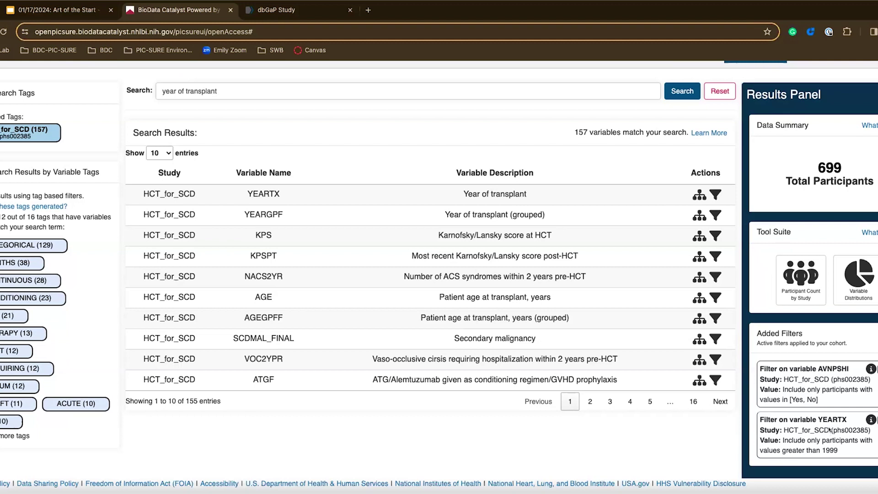
scroll(633, 183, up, 2)
- Search 'sex' and add a SEX filter including Female and Male, keeping the cohort at 699
click(633, 134)
click(648, 139)
text(sex)
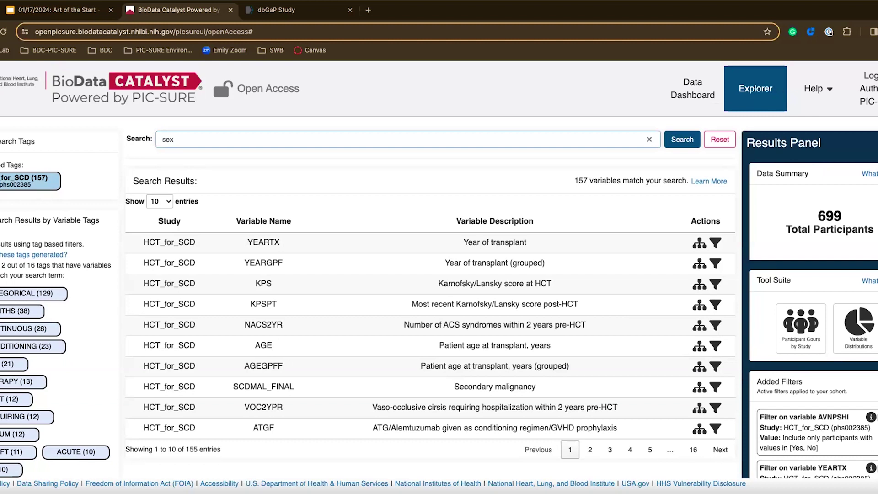
key(Return)
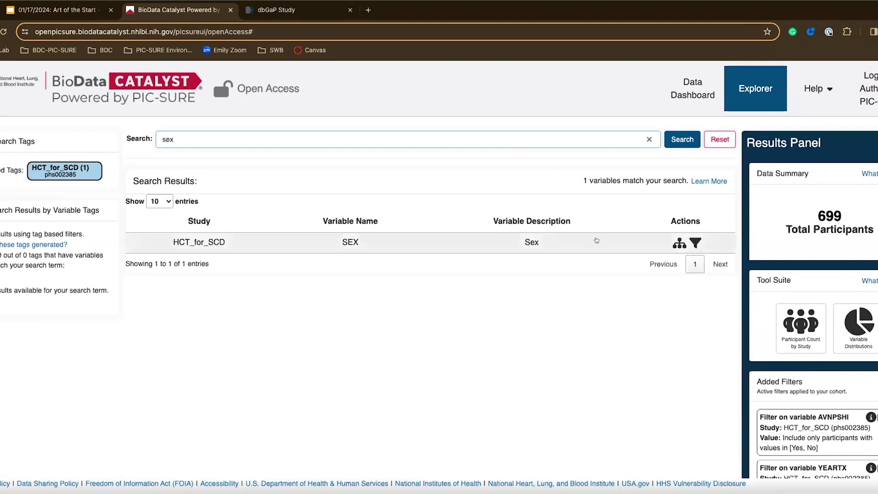
click(679, 243)
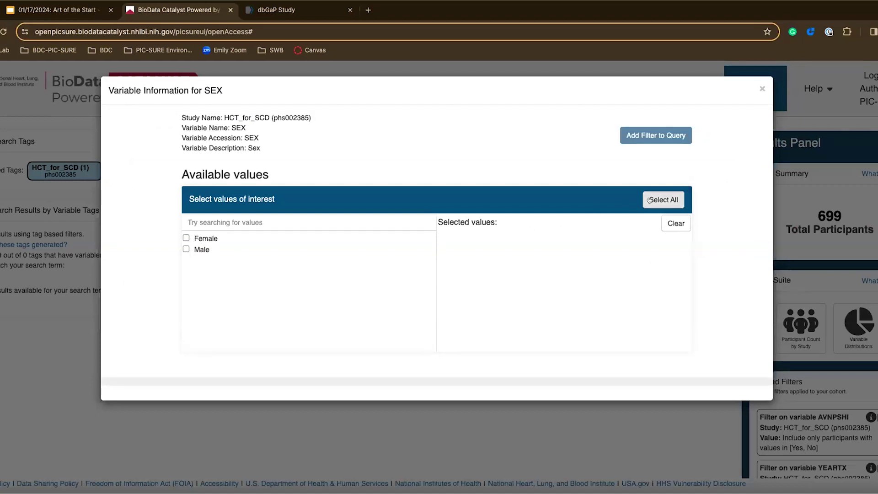
click(663, 199)
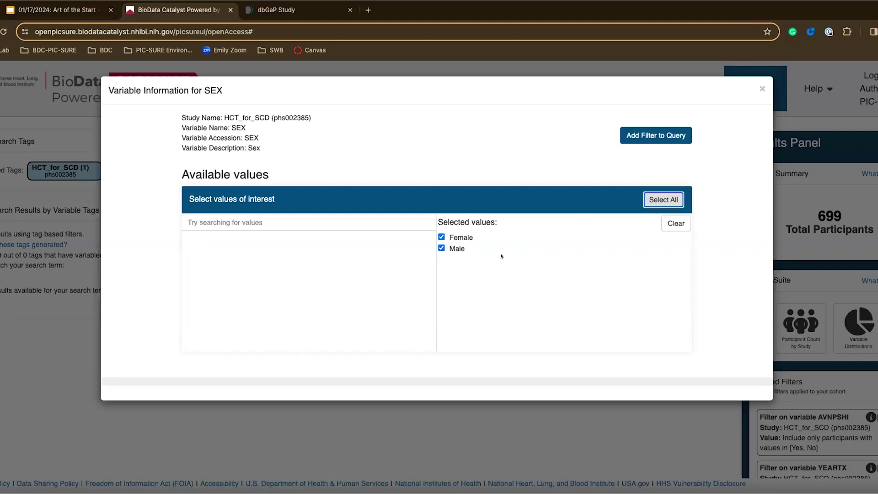
click(661, 130)
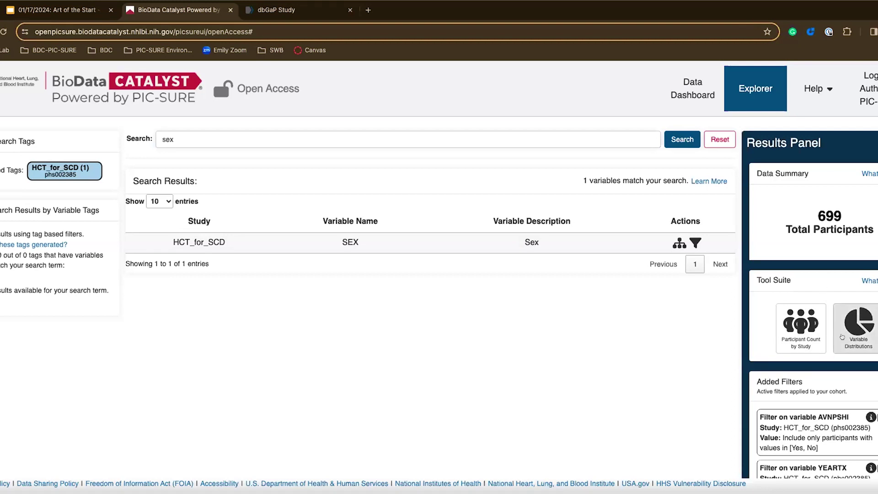
- Review distribution charts: AVNPSHI 670 No / 29 Yes, SEX 384 Male / 317 Female, and YEARTX
click(858, 341)
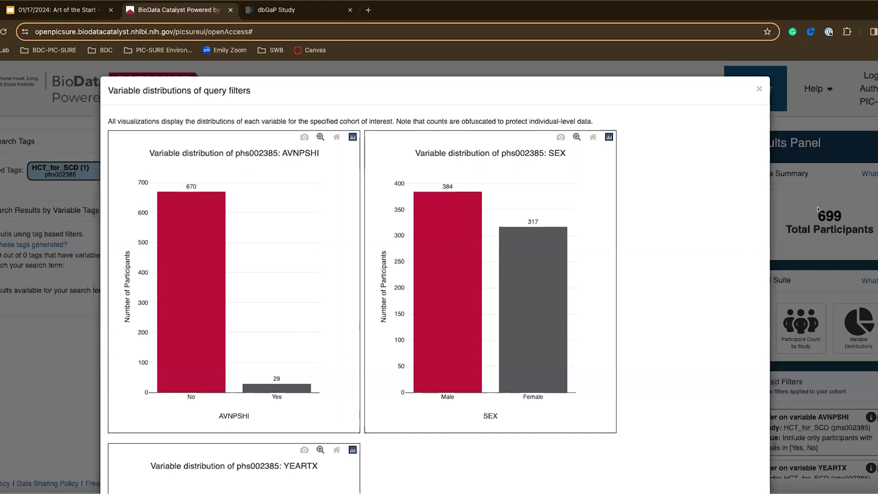
scroll(701, 302, down, 1)
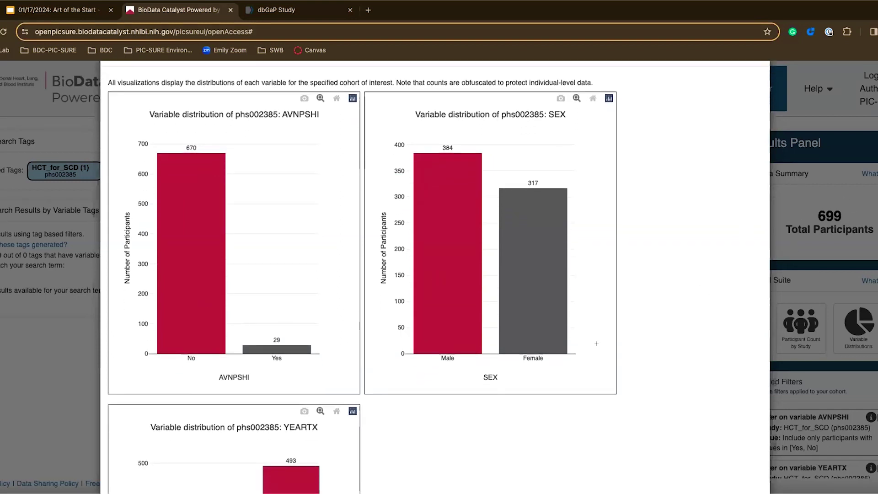
scroll(485, 384, down, 4)
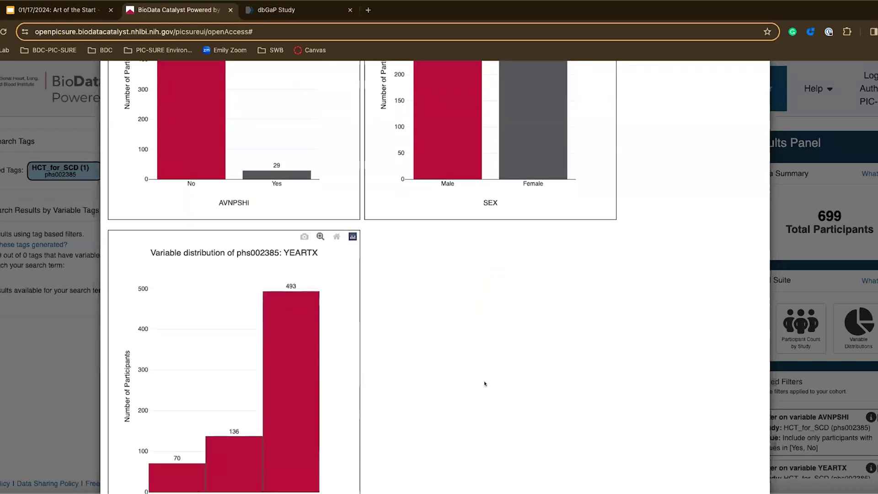
scroll(485, 384, up, 4)
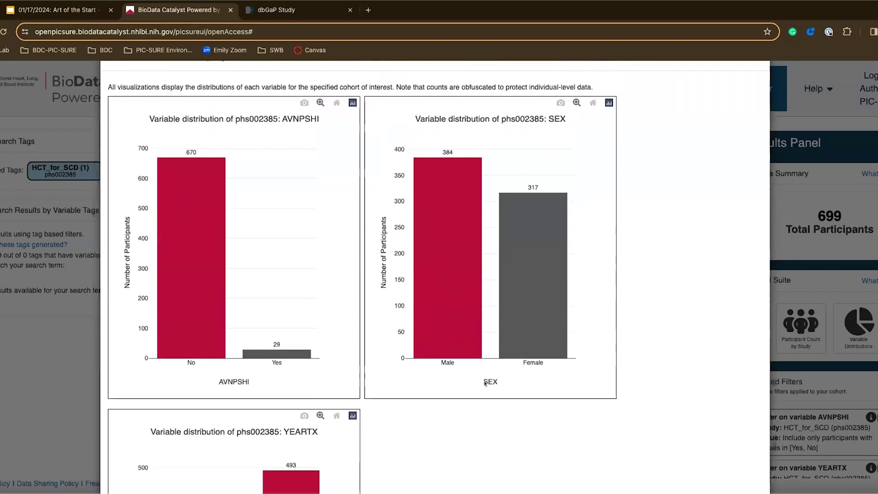
scroll(485, 383, up, 1)
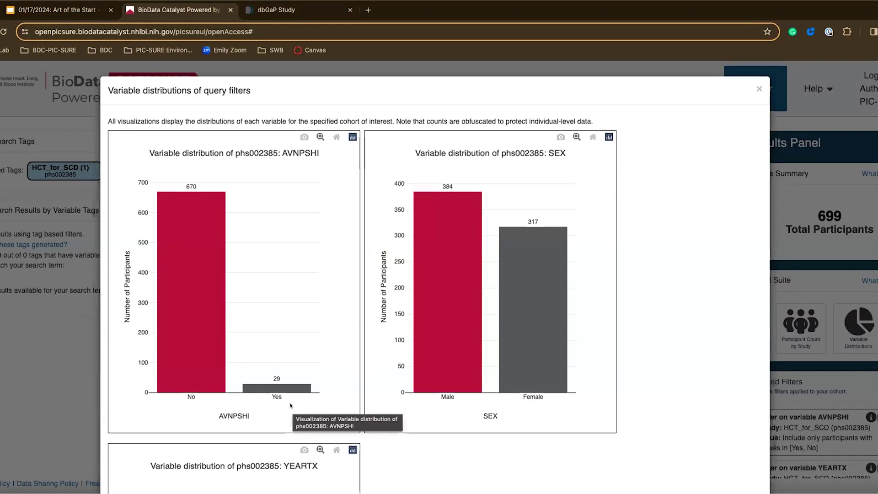
scroll(416, 446, down, 1)
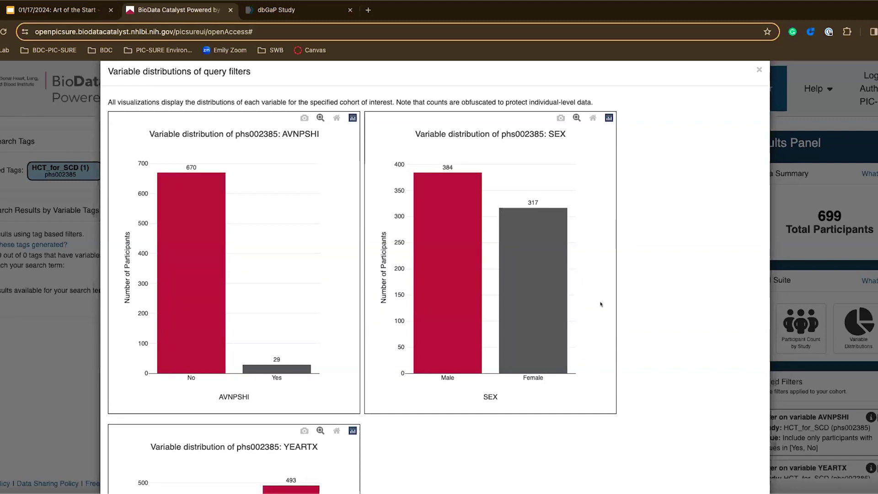
scroll(652, 360, down, 1)
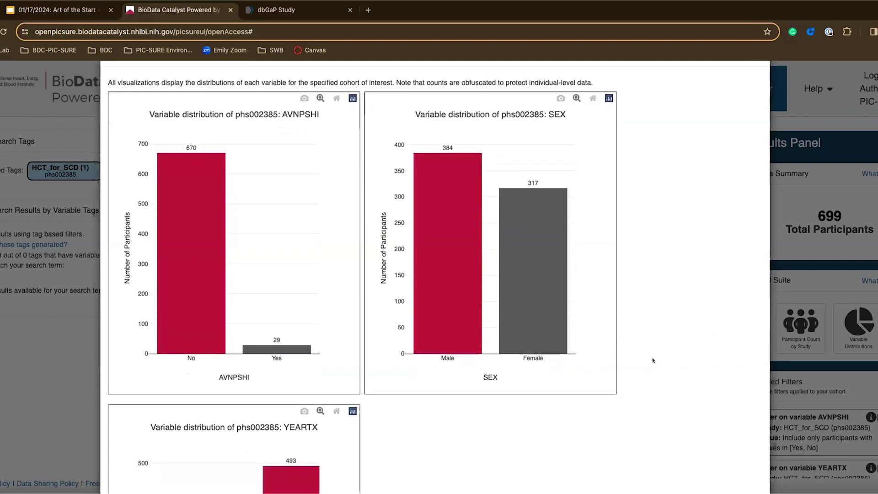
scroll(640, 384, down, 1)
scroll(508, 445, down, 3)
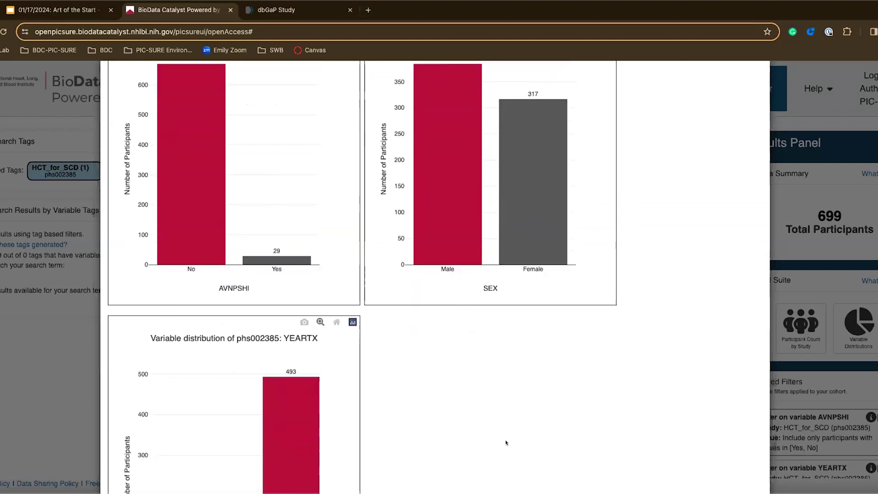
scroll(506, 442, down, 5)
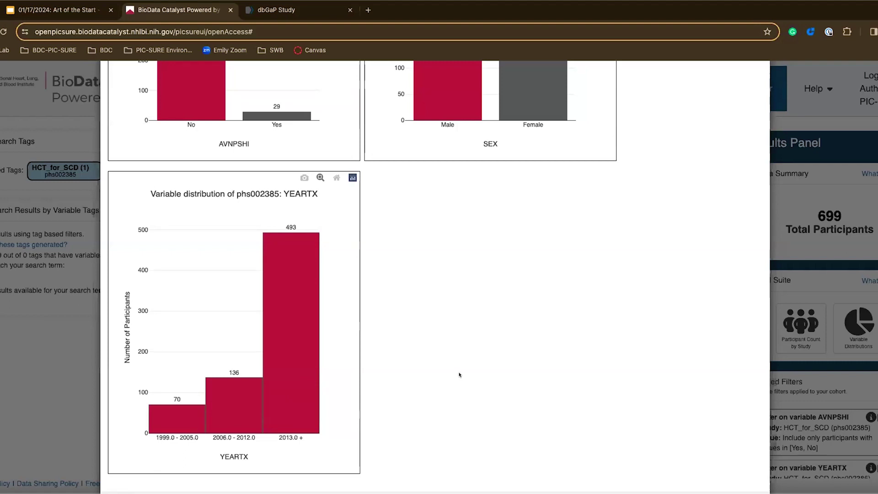
scroll(459, 375, up, 6)
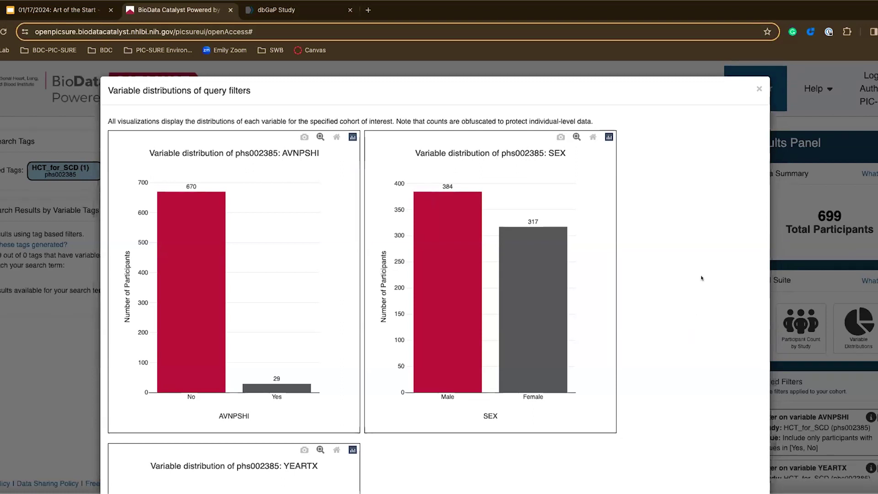
- Close the distribution charts and show participant count by study: 699 in HCT_for_SCD, consent GRU
click(759, 89)
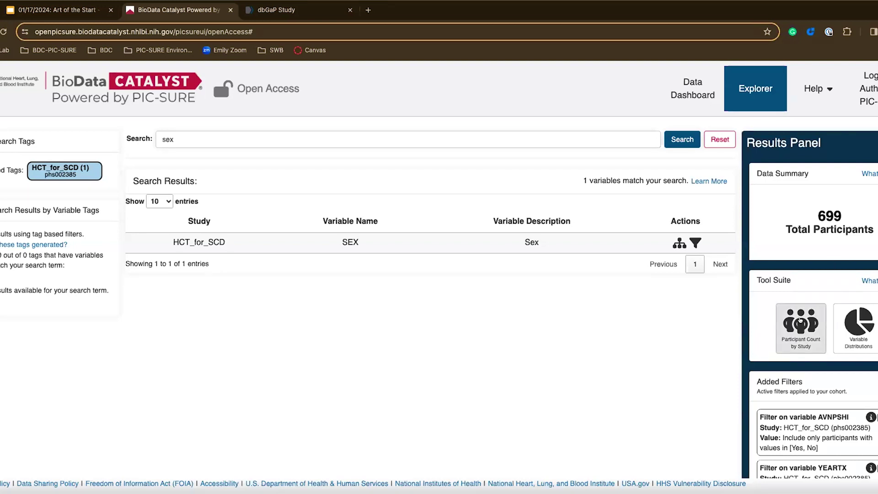
click(800, 322)
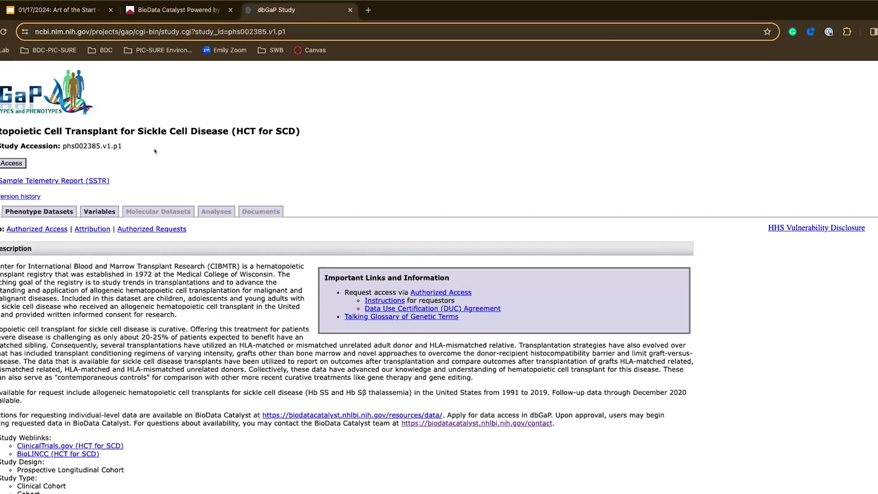
- Scroll through the dbGaP HCT for SCD study description for phs002385.v1.p1
scroll(184, 342, down, 2)
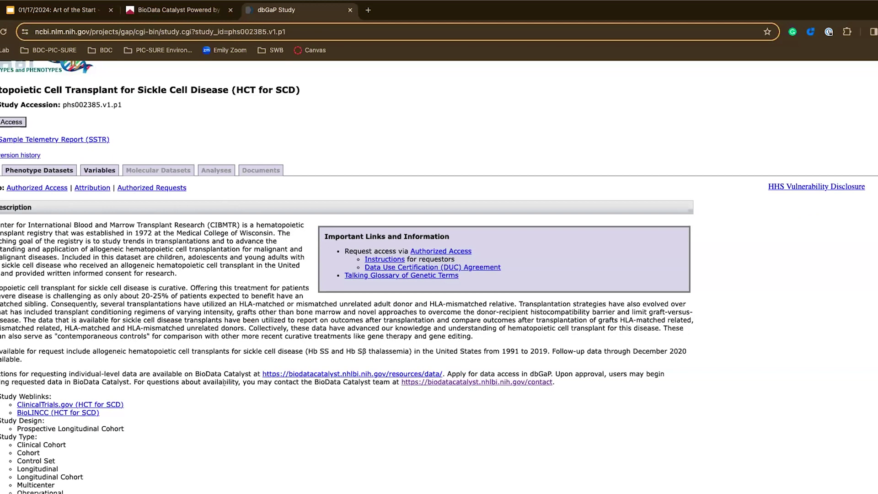
scroll(223, 377, down, 2)
scroll(224, 378, up, 3)
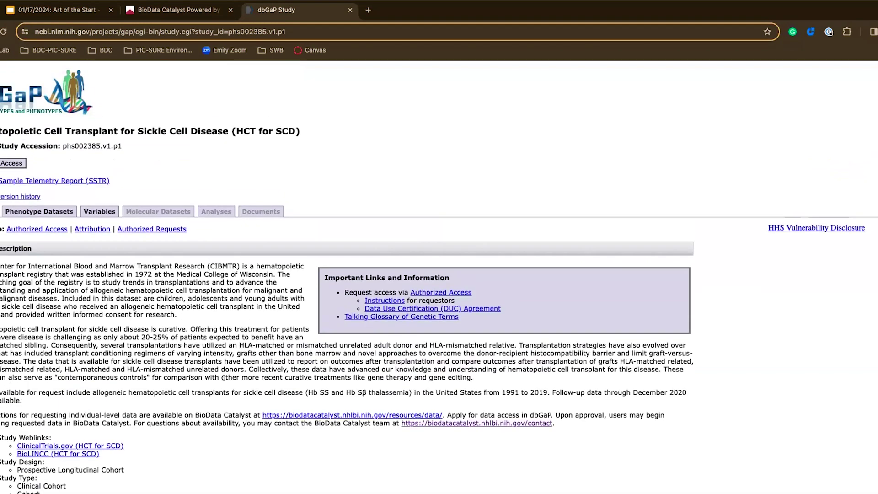
- Close the participant count and browse the Data Dashboard's studies table of consents and dbGaP accessions
click(178, 10)
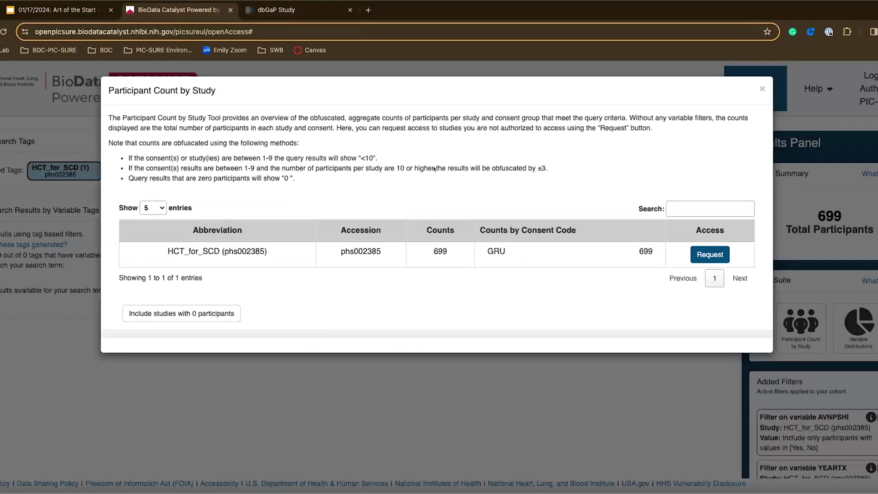
click(797, 110)
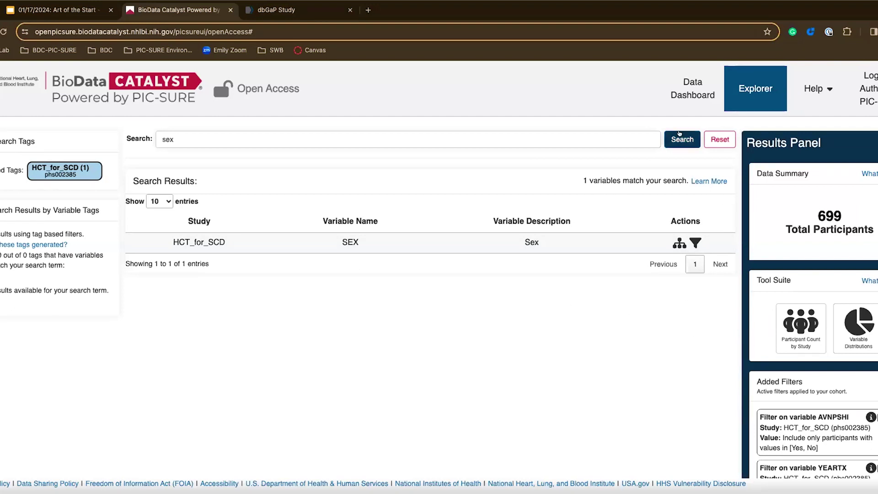
click(670, 83)
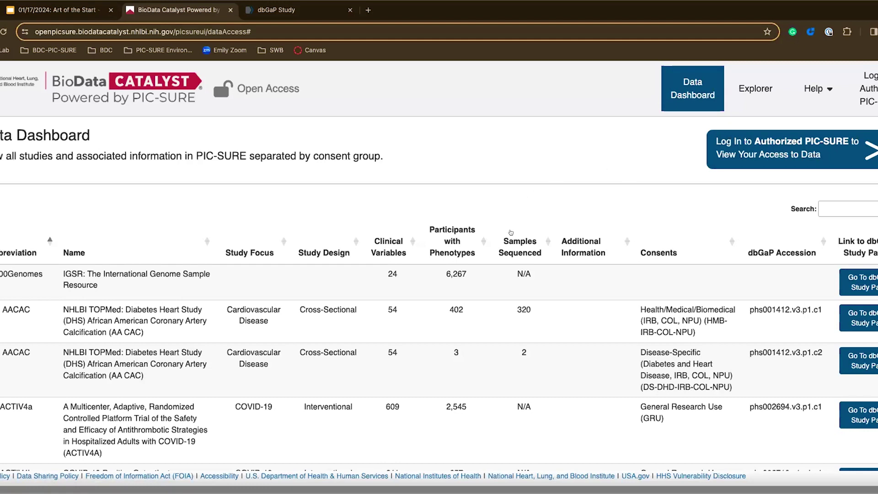
scroll(510, 232, down, 2)
scroll(511, 233, down, 2)
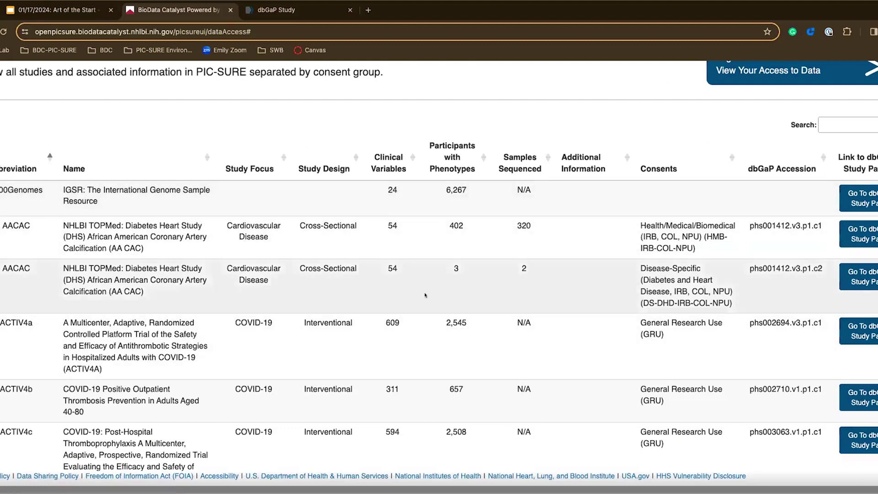
scroll(451, 357, down, 1)
scroll(450, 357, down, 2)
scroll(635, 269, down, 2)
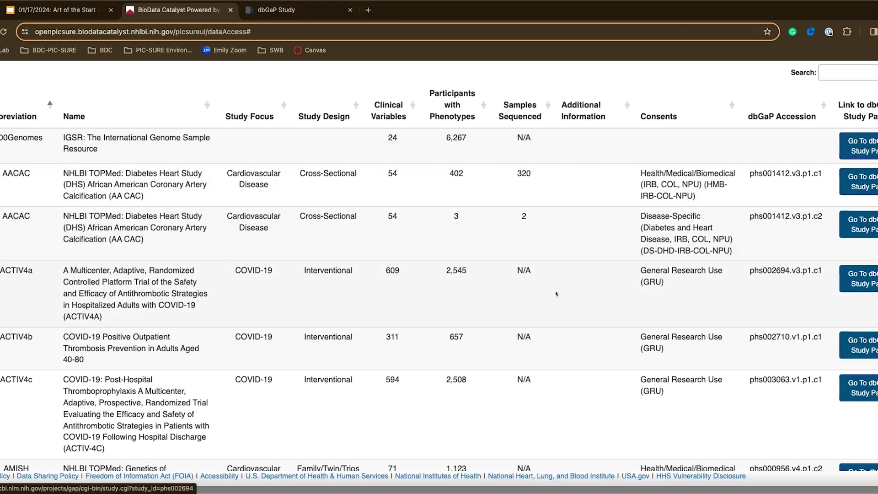
click(265, 7)
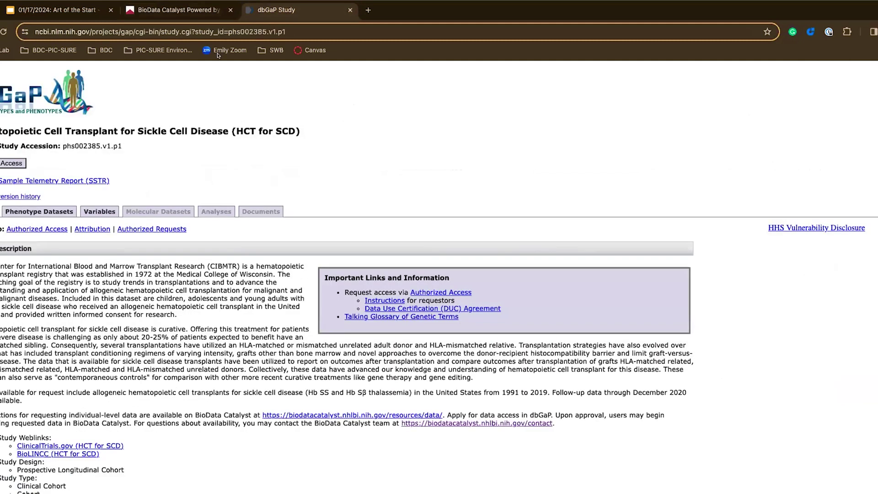
click(204, 12)
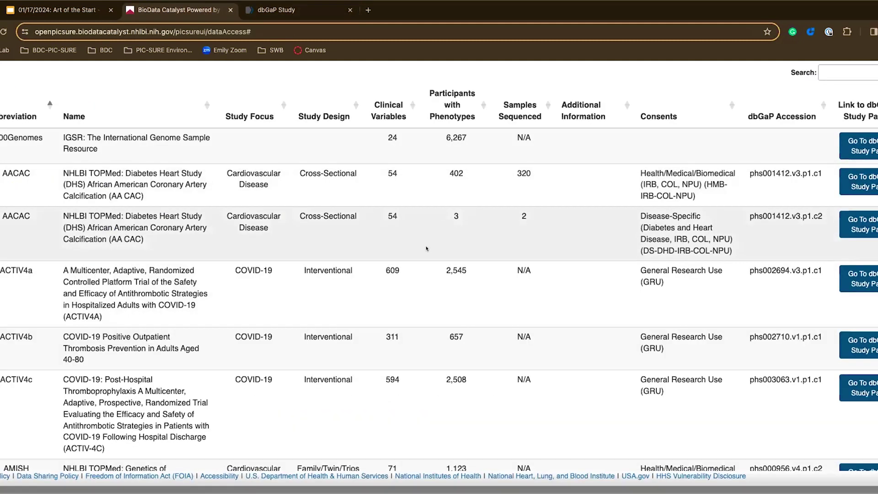